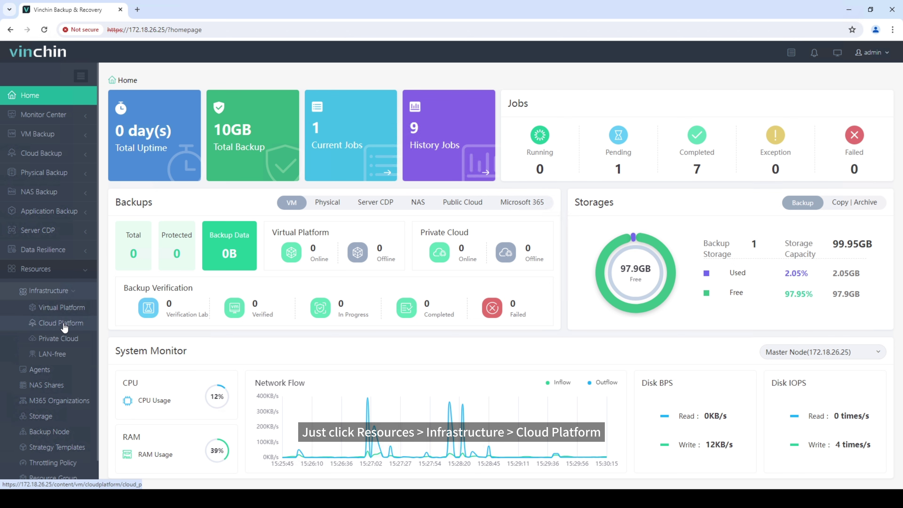
- Start adding a cloud platform in the infrastructure resources, with AWS as the platform and Global as the account type
{"action": "left_click", "coordinate": [64, 325]}
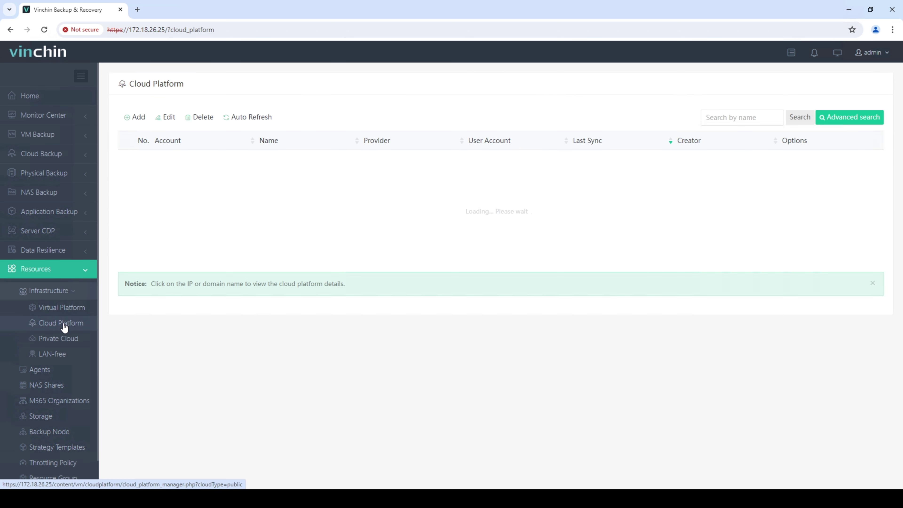
{"action": "left_click", "coordinate": [135, 117]}
{"action": "left_click", "coordinate": [423, 128]}
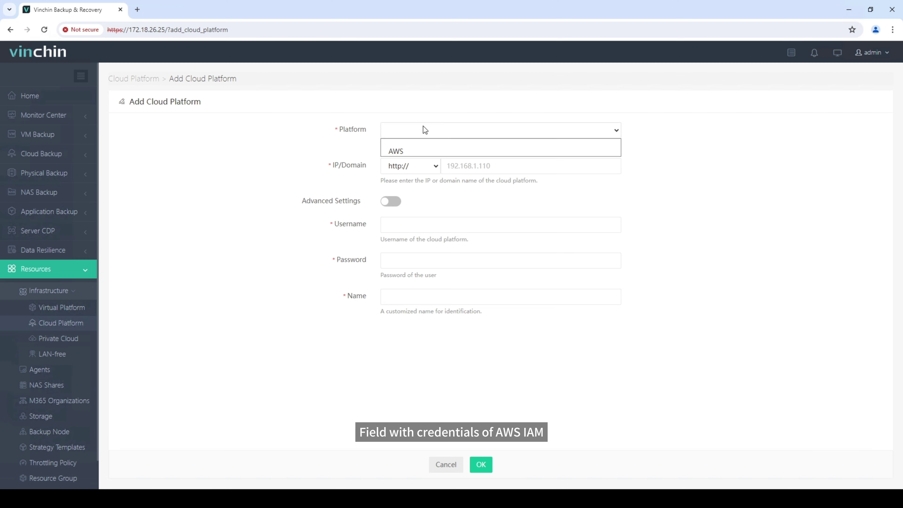
{"action": "left_click", "coordinate": [413, 152]}
{"action": "left_click", "coordinate": [409, 198]}
{"action": "left_click", "coordinate": [408, 218]}
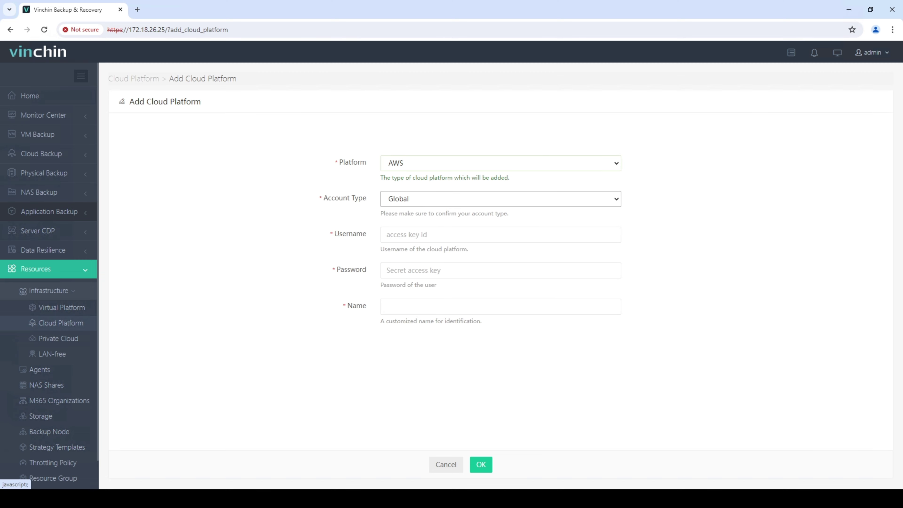
- Enter the access key ID and the secret access key, name the platform aws, and save it
{"action": "left_click", "coordinate": [469, 238]}
{"action": "key", "text": "ctrl+v"}
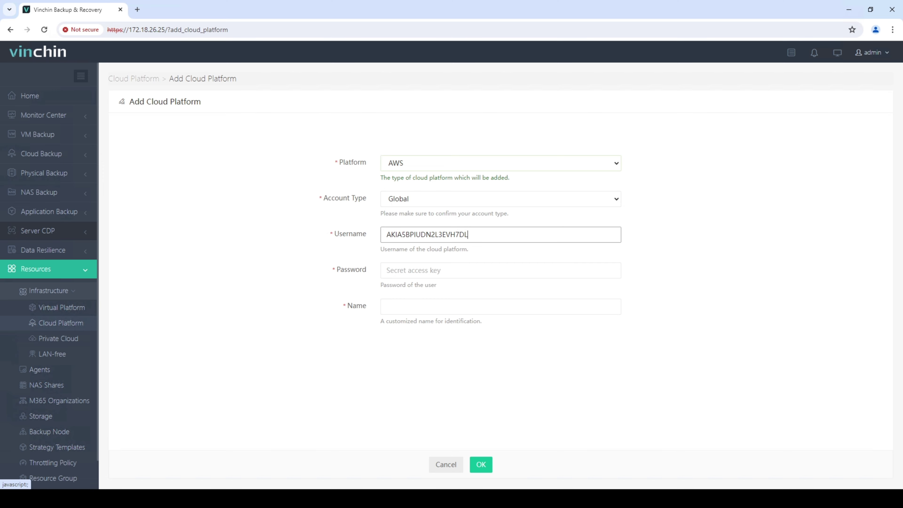
{"action": "left_click", "coordinate": [387, 270]}
{"action": "key", "text": "ctrl+v"}
{"action": "left_click", "coordinate": [383, 308]}
{"action": "type", "text": "aws"}
{"action": "left_click", "coordinate": [484, 464]}
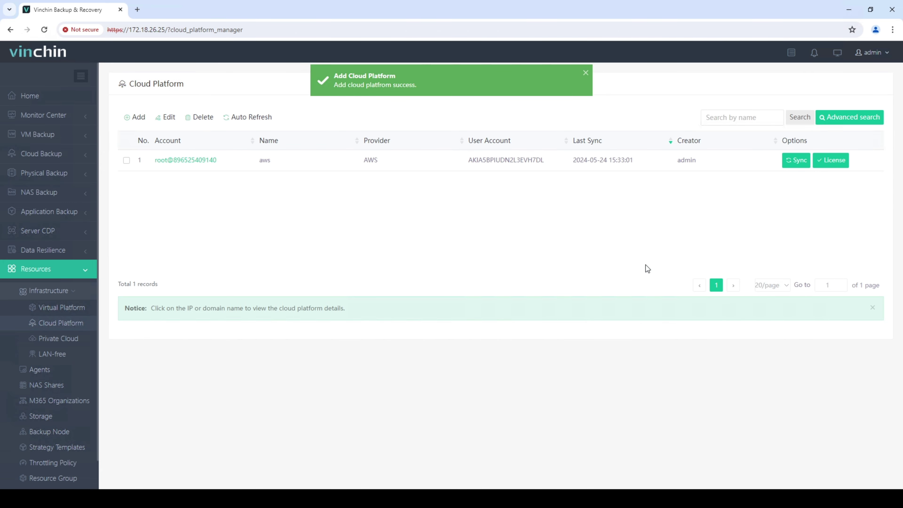
- License all region hosts of the aws cloud platform and close the host licensing dialog
{"action": "left_click", "coordinate": [827, 160]}
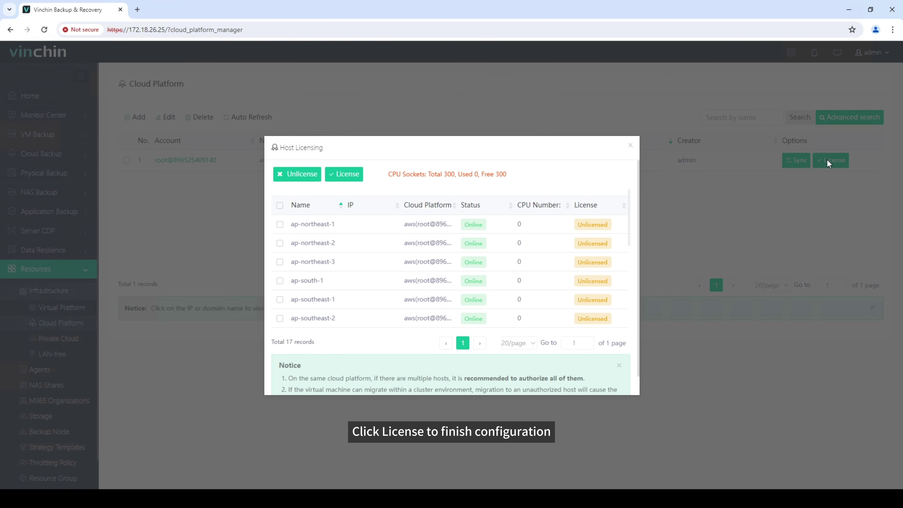
{"action": "left_click", "coordinate": [280, 205]}
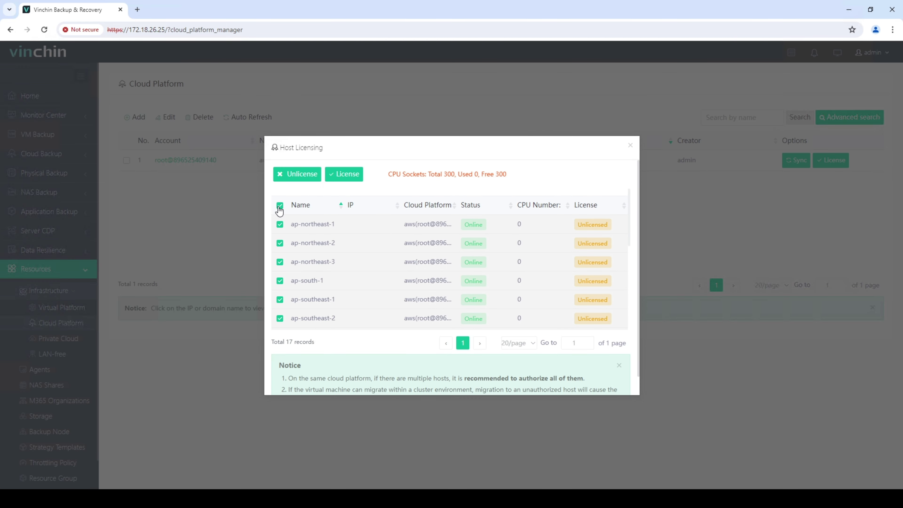
{"action": "left_click", "coordinate": [352, 176]}
{"action": "left_click", "coordinate": [630, 145]}
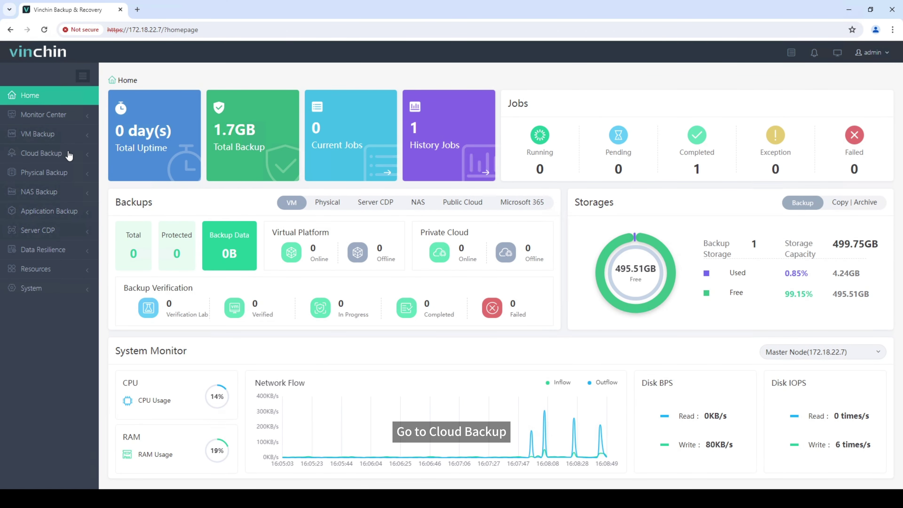
- Create a new cloud backup job with the Live_Demo instance in us-east-1, including its /dev/sda1 volume, as the source
{"action": "left_click", "coordinate": [69, 154]}
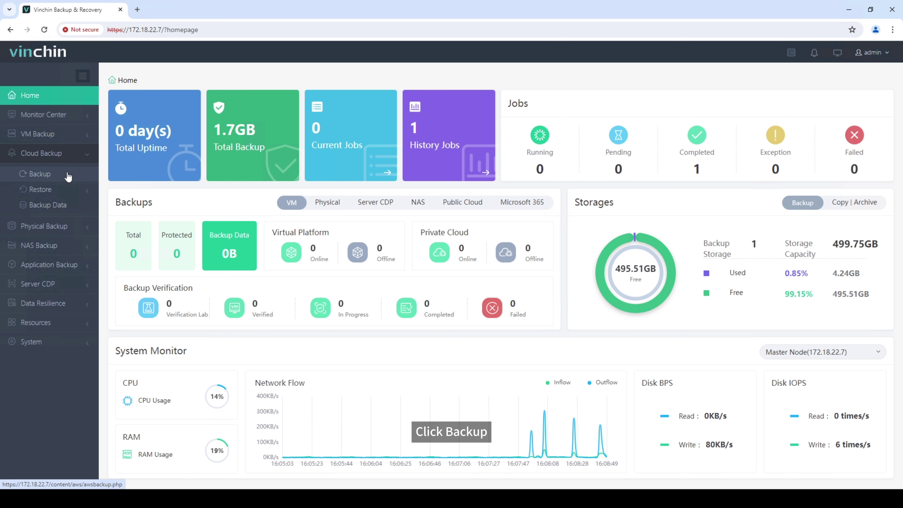
{"action": "left_click", "coordinate": [40, 173]}
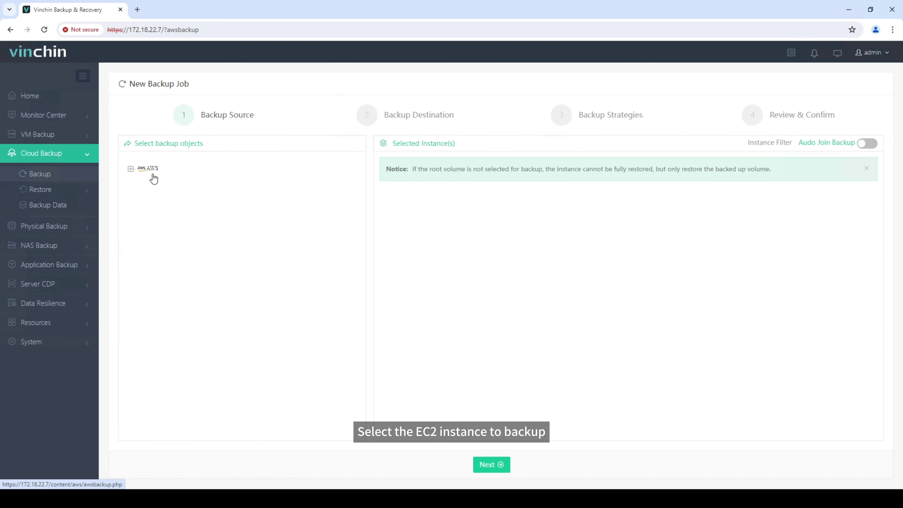
{"action": "left_click", "coordinate": [154, 170]}
{"action": "left_click", "coordinate": [157, 180]}
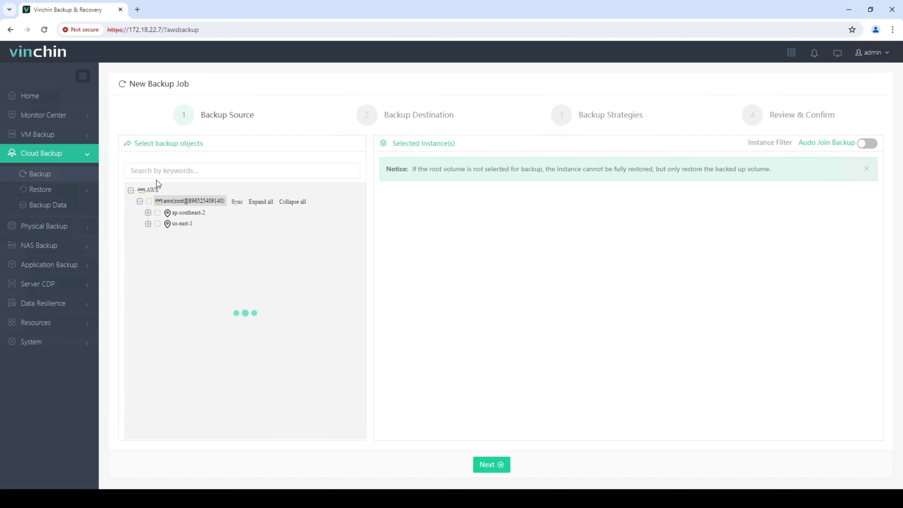
{"action": "left_click", "coordinate": [172, 223]}
{"action": "left_click", "coordinate": [176, 234]}
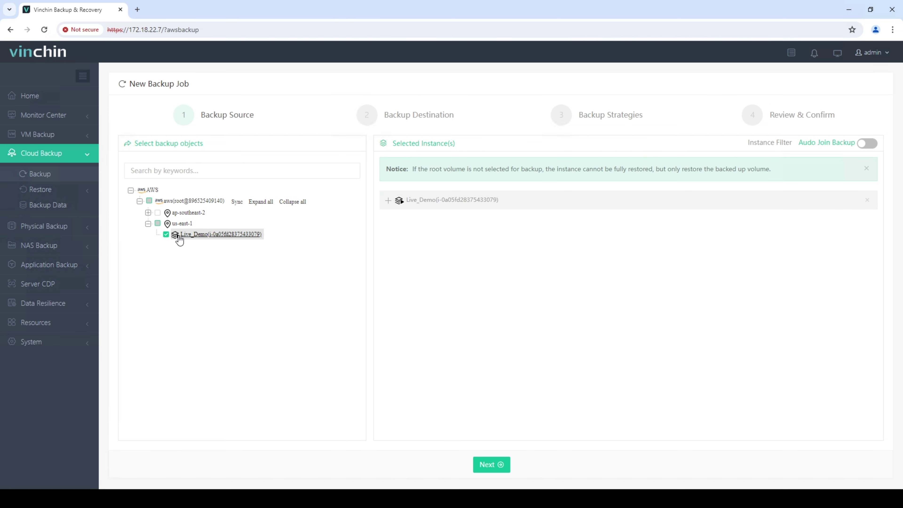
{"action": "left_click", "coordinate": [388, 202]}
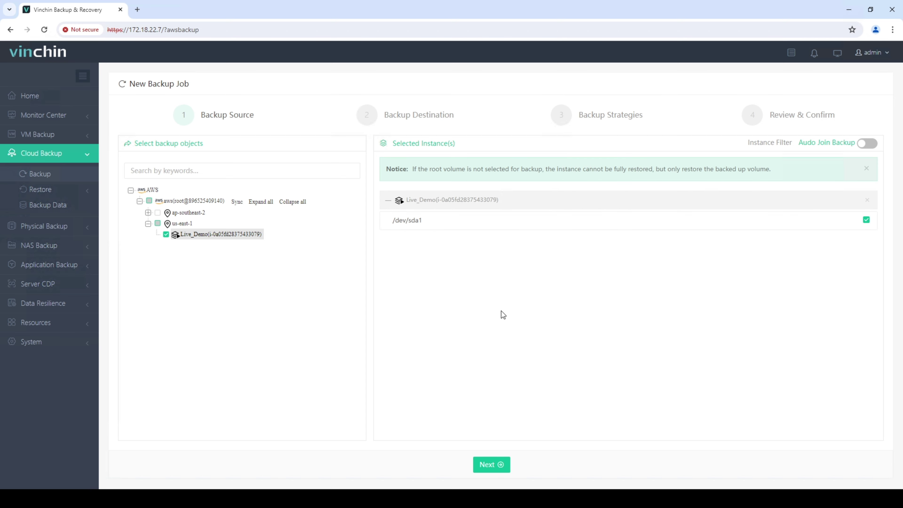
{"action": "left_click", "coordinate": [499, 466]}
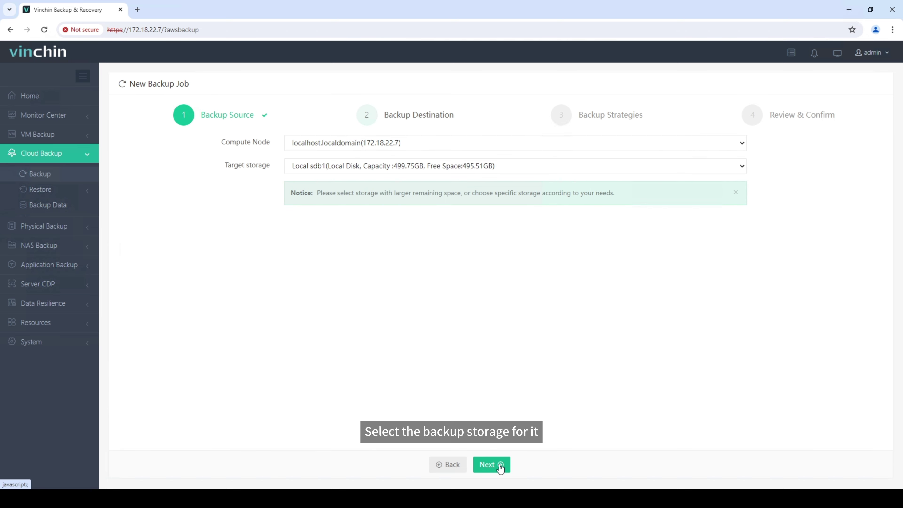
- Accept the Local sdb1 target storage and enable both full and incremental backups in the job's schedule
{"action": "left_click", "coordinate": [500, 465]}
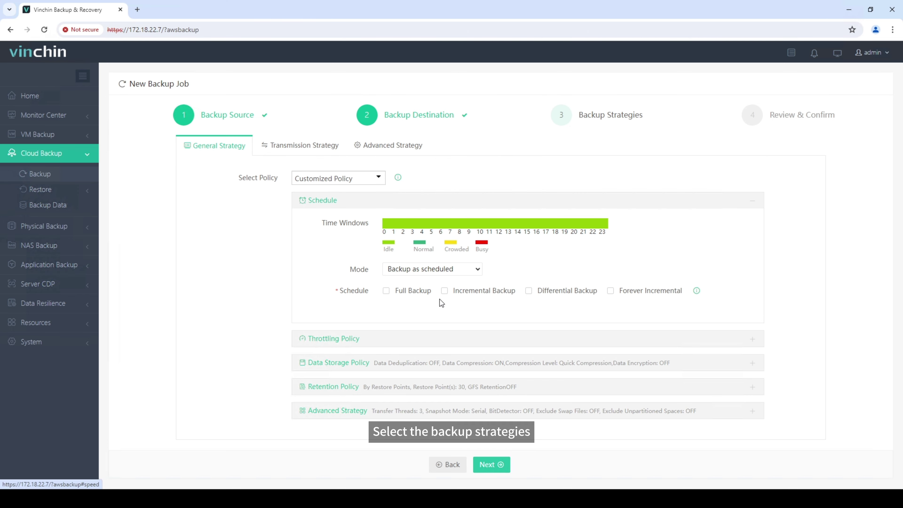
{"action": "left_click", "coordinate": [420, 290]}
{"action": "left_click", "coordinate": [458, 292]}
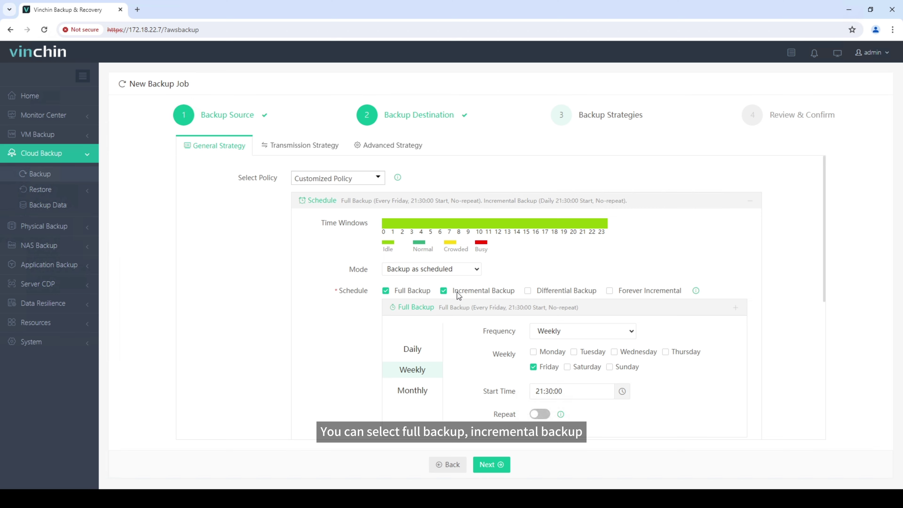
- Review the backup schedules and the throttling, data storage, retention and advanced strategy settings of the job
{"action": "scroll", "coordinate": [458, 294], "scroll_direction": "down", "scroll_amount": 7}
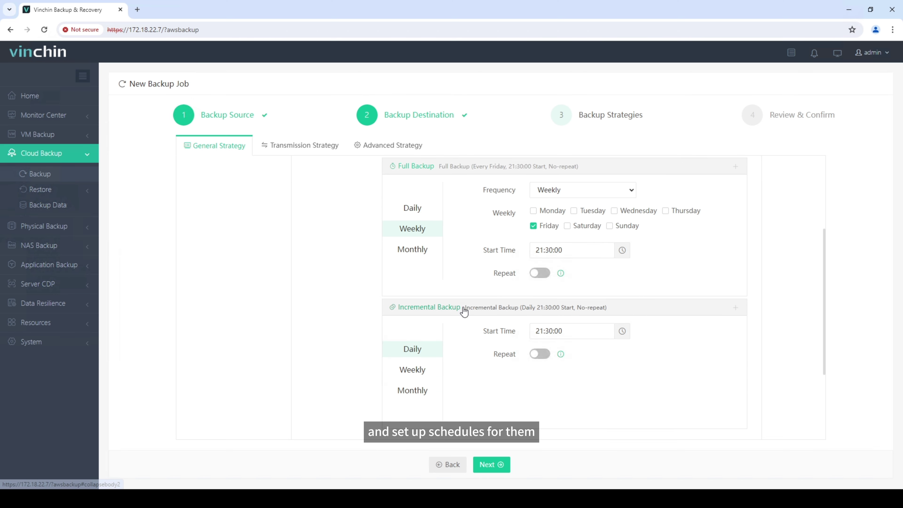
{"action": "left_click", "coordinate": [450, 346]}
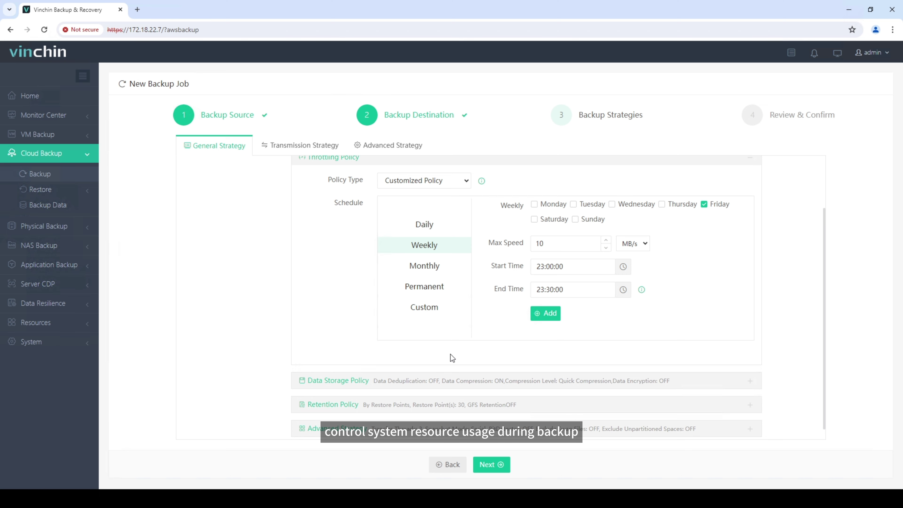
{"action": "left_click", "coordinate": [447, 380]}
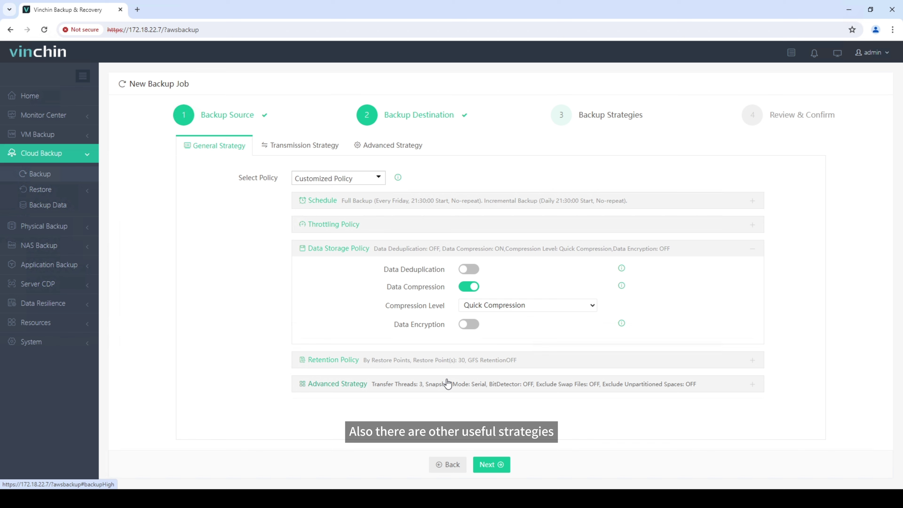
{"action": "left_click", "coordinate": [447, 360]}
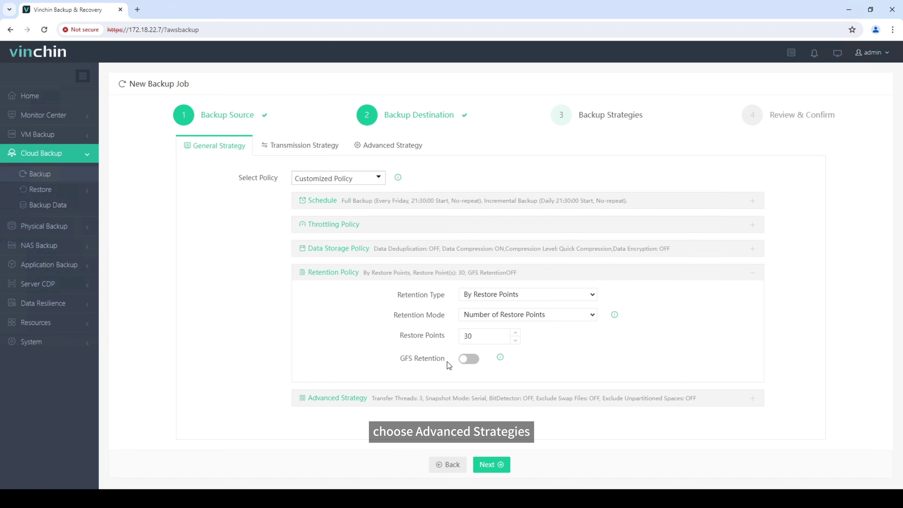
{"action": "left_click", "coordinate": [447, 399]}
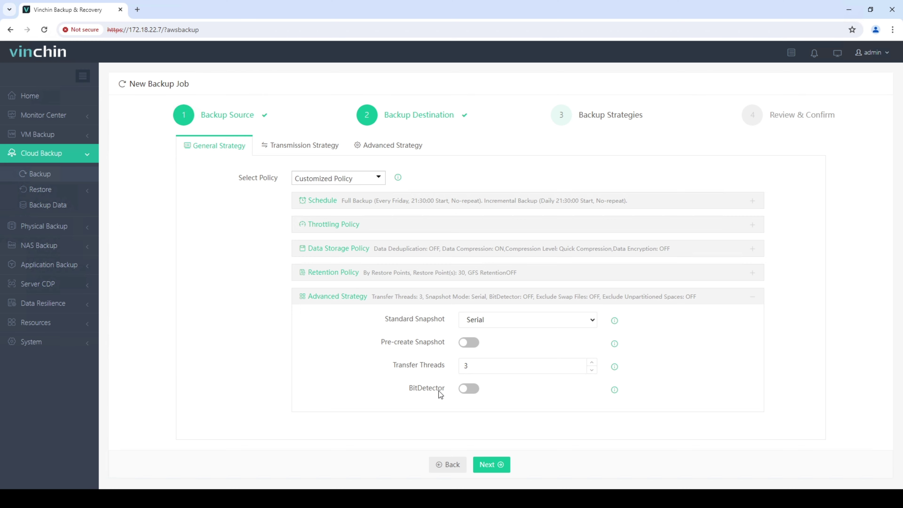
- Set the transmission proxy instance type to c5.4xlarge (16vCPU, 32.00 GB) and show the separate block size and SpeedKit settings
{"action": "left_click", "coordinate": [308, 145]}
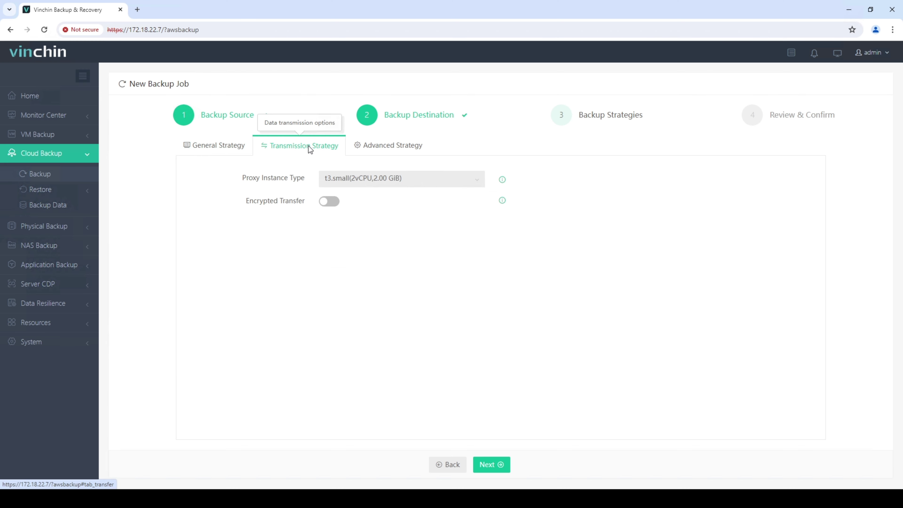
{"action": "left_click", "coordinate": [337, 181]}
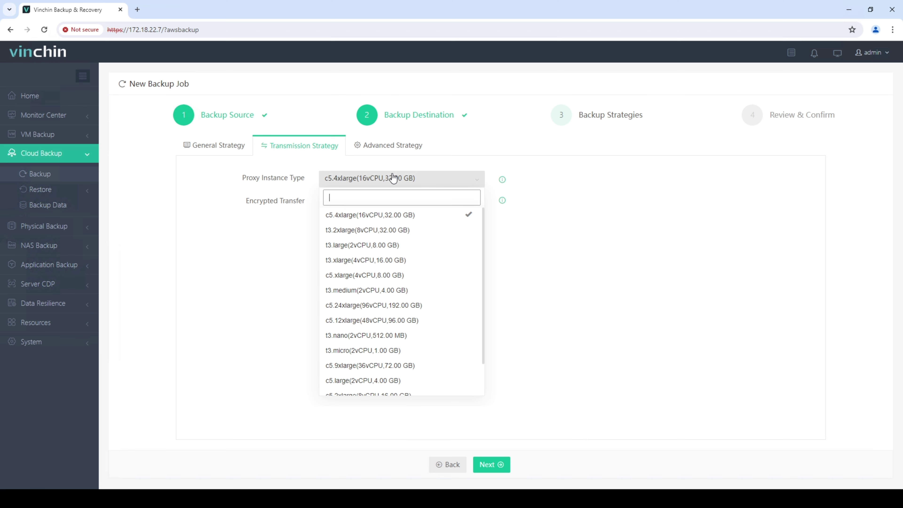
{"action": "left_click", "coordinate": [368, 162]}
{"action": "left_click", "coordinate": [371, 153]}
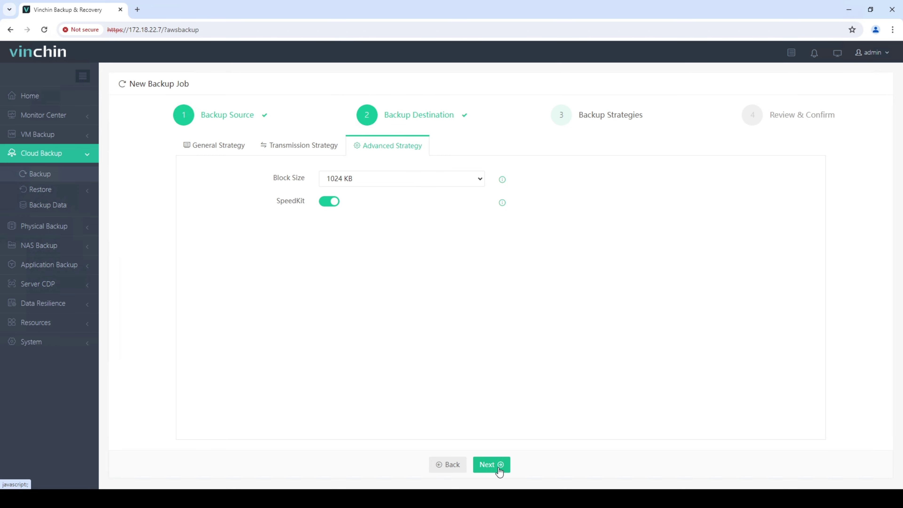
- Proceed to the review and submit the backup job under the name AWS Backup1
{"action": "left_click", "coordinate": [492, 464]}
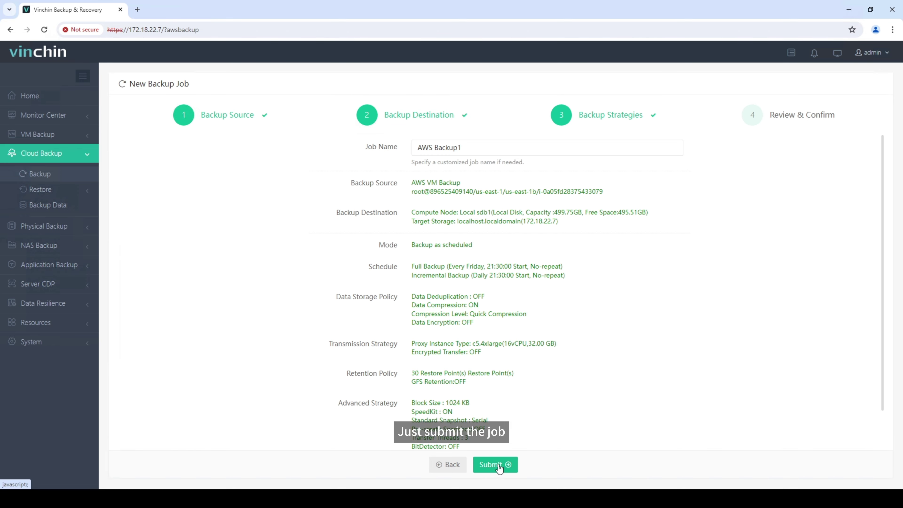
{"action": "left_click", "coordinate": [474, 150]}
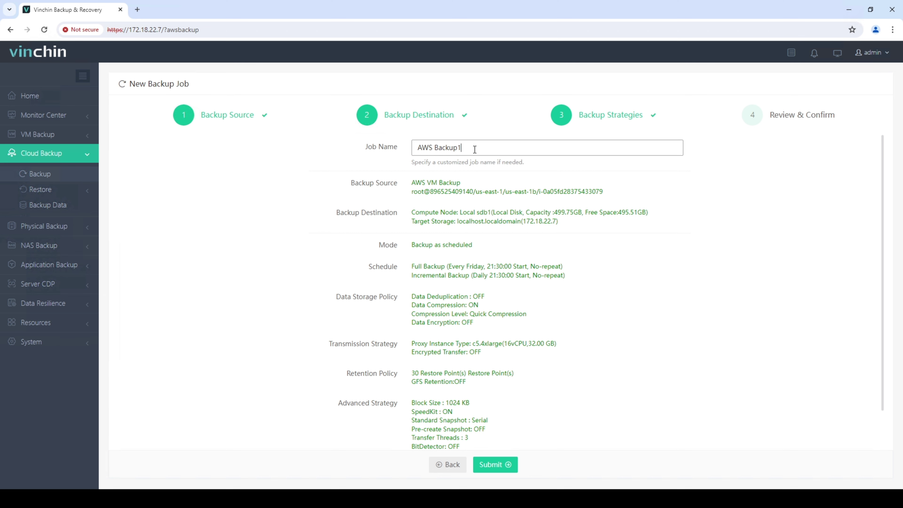
{"action": "left_click", "coordinate": [492, 463]}
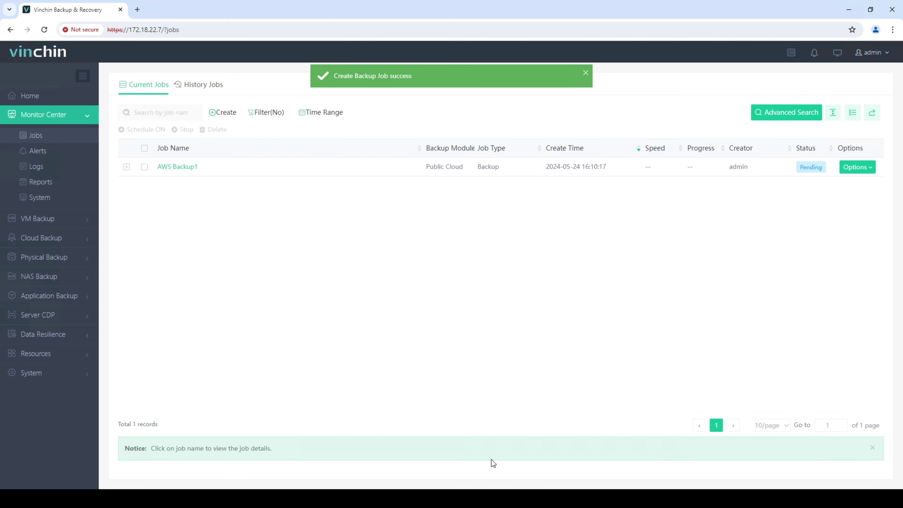
- Open the details of the AWS Backup1 job and run a full backup immediately
{"action": "left_click", "coordinate": [127, 169]}
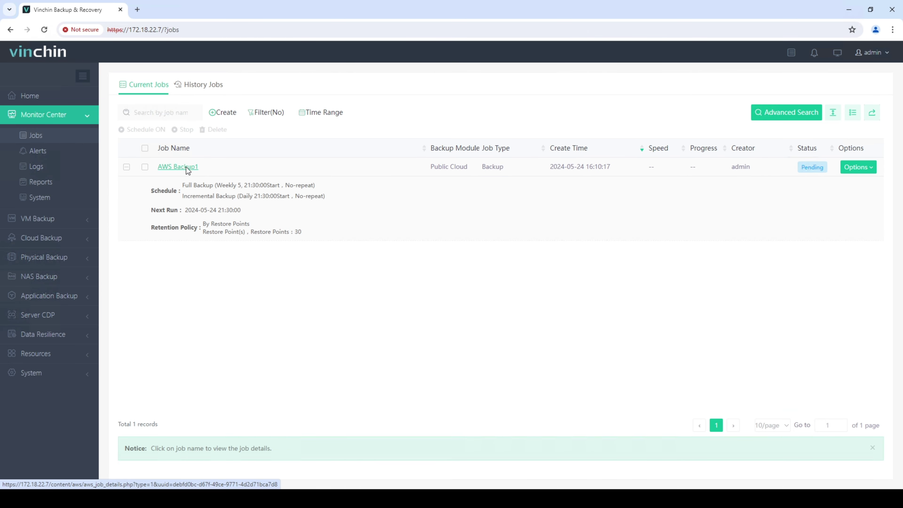
{"action": "left_click", "coordinate": [187, 167]}
{"action": "left_click", "coordinate": [747, 124]}
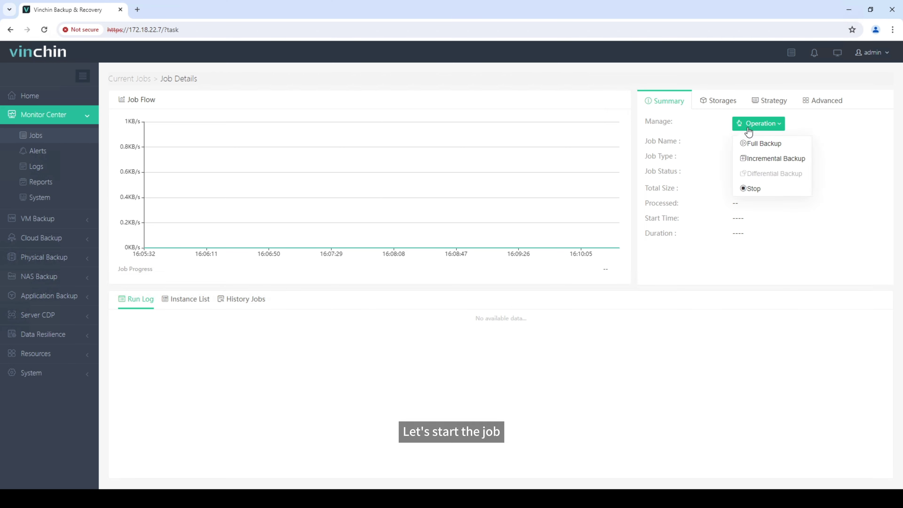
{"action": "left_click", "coordinate": [753, 144]}
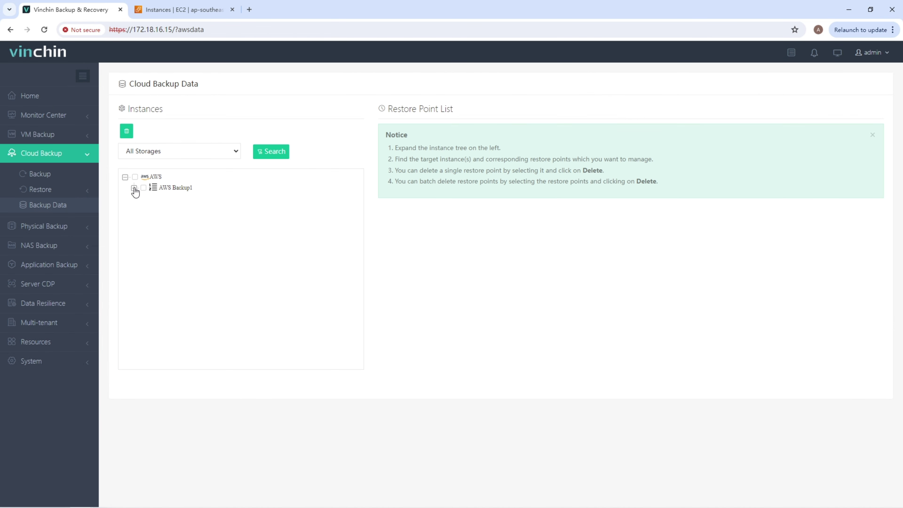
- Expand AWS Backup1 in the cloud backup data and view the restore points of its Amazon Linux instance
{"action": "left_click", "coordinate": [134, 188]}
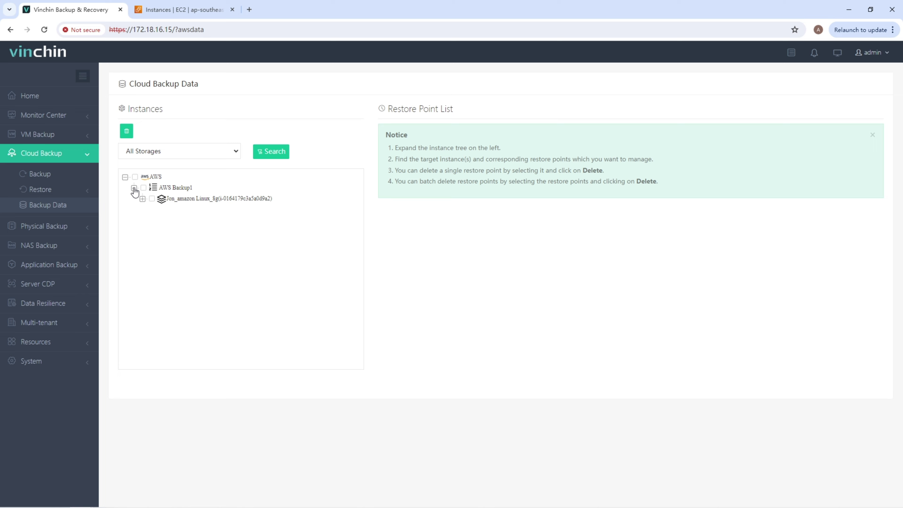
{"action": "left_click", "coordinate": [173, 201]}
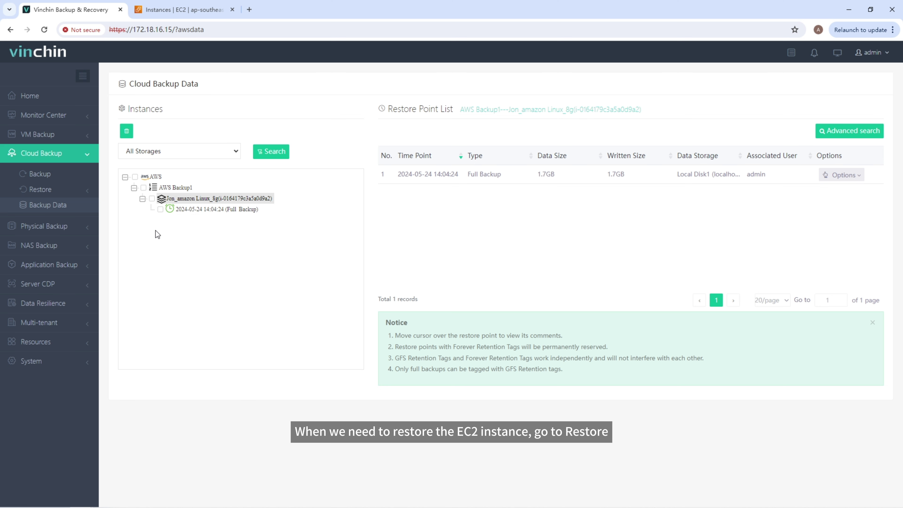
{"action": "left_click", "coordinate": [81, 198]}
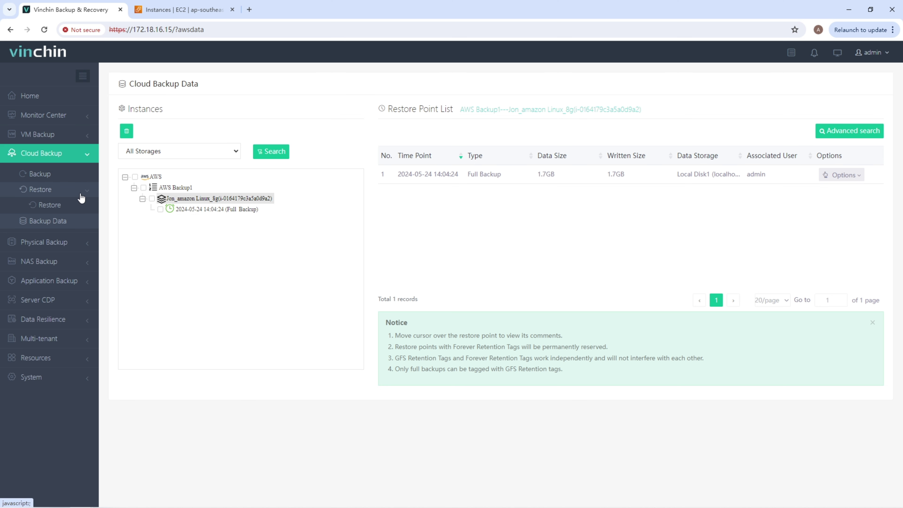
{"action": "left_click", "coordinate": [58, 209]}
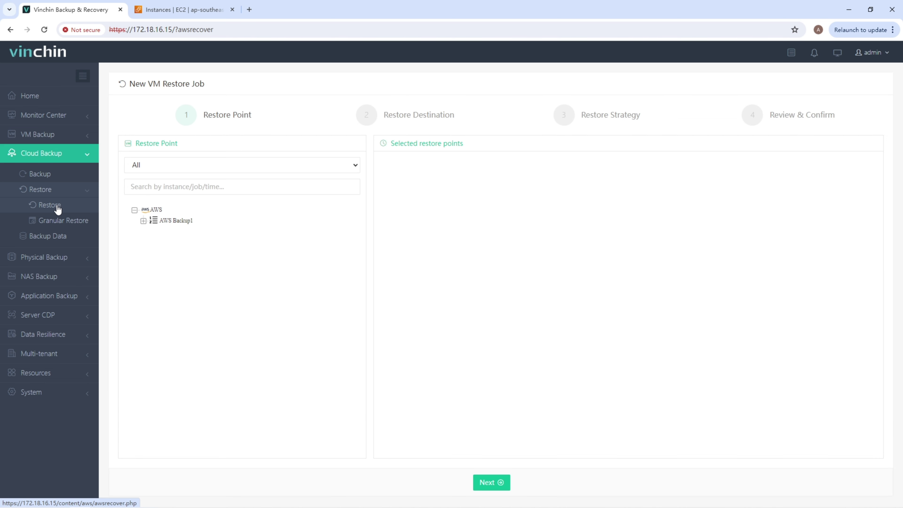
{"action": "left_click", "coordinate": [143, 221]}
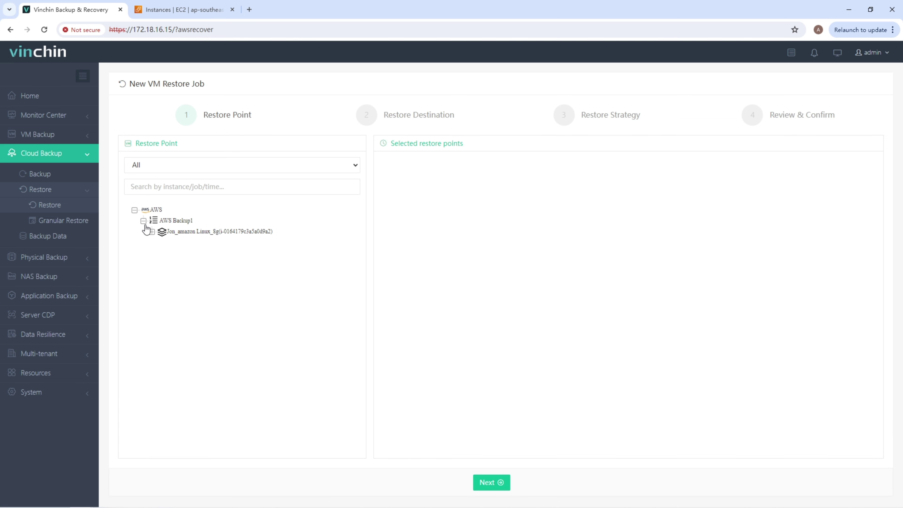
{"action": "left_click", "coordinate": [175, 232]}
{"action": "left_click", "coordinate": [169, 242]}
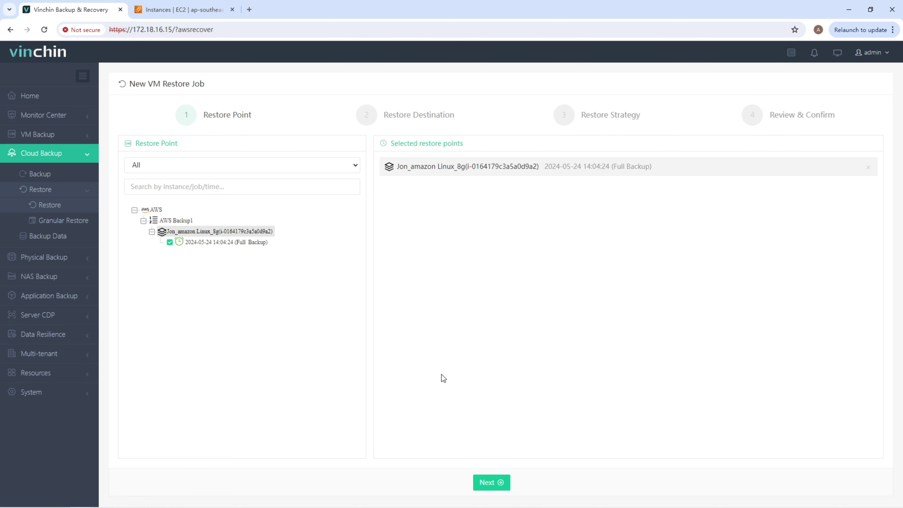
{"action": "left_click", "coordinate": [499, 485]}
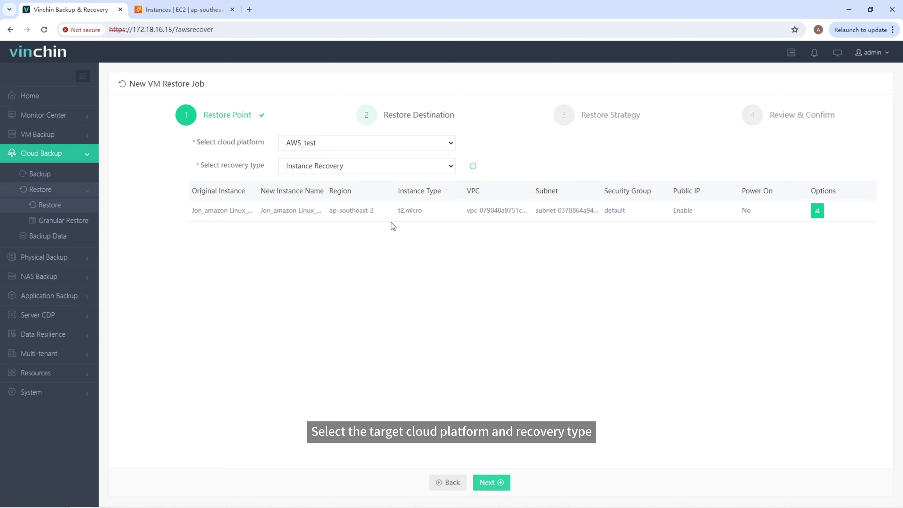
- Set the restore destination to the AWS_test cloud platform with Instance Recovery as the recovery type, and proceed to the restore strategy
{"action": "left_click", "coordinate": [390, 147]}
{"action": "left_click", "coordinate": [391, 147]}
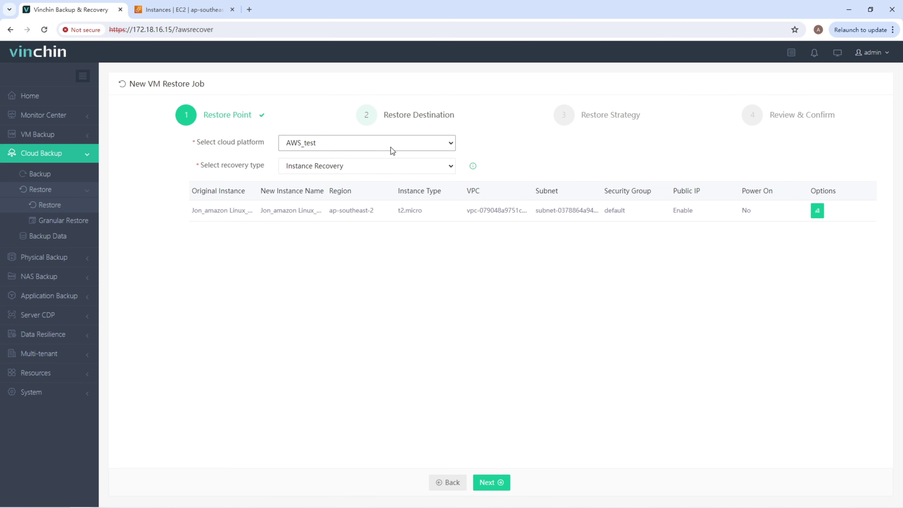
{"action": "left_click", "coordinate": [379, 164]}
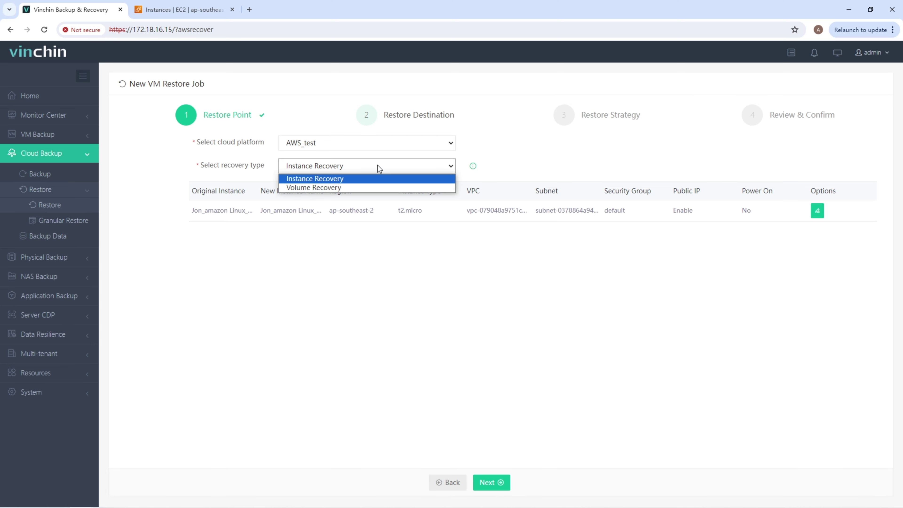
{"action": "left_click", "coordinate": [366, 179]}
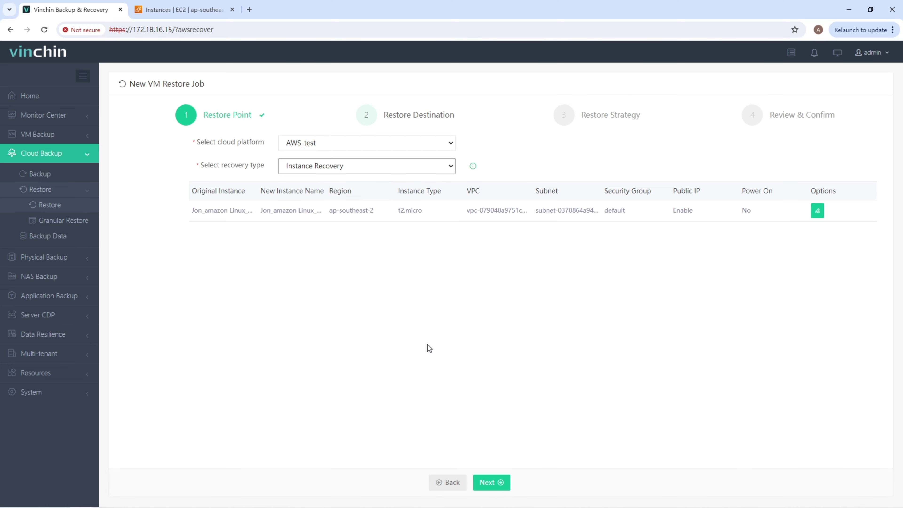
{"action": "left_click", "coordinate": [491, 482]}
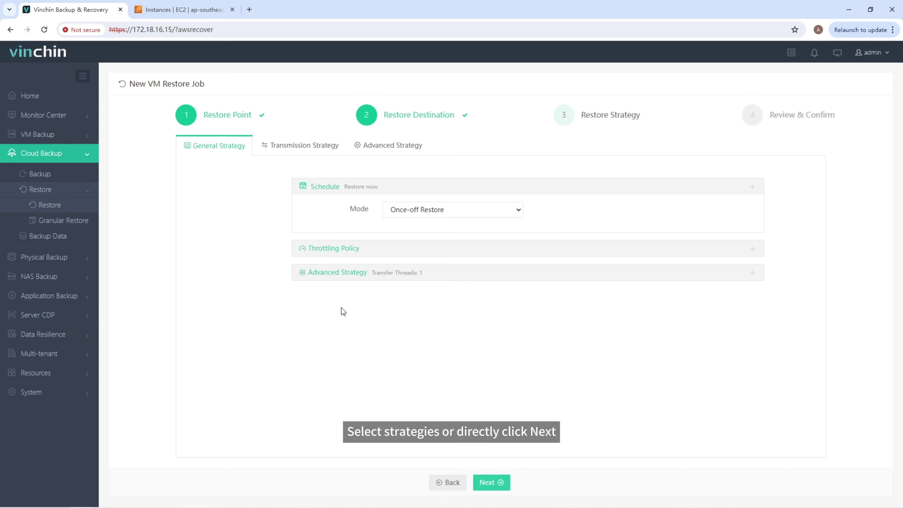
- Review the restore job's throttling policy, transfer threads, transmission strategy and advanced strategy settings
{"action": "left_click", "coordinate": [341, 249]}
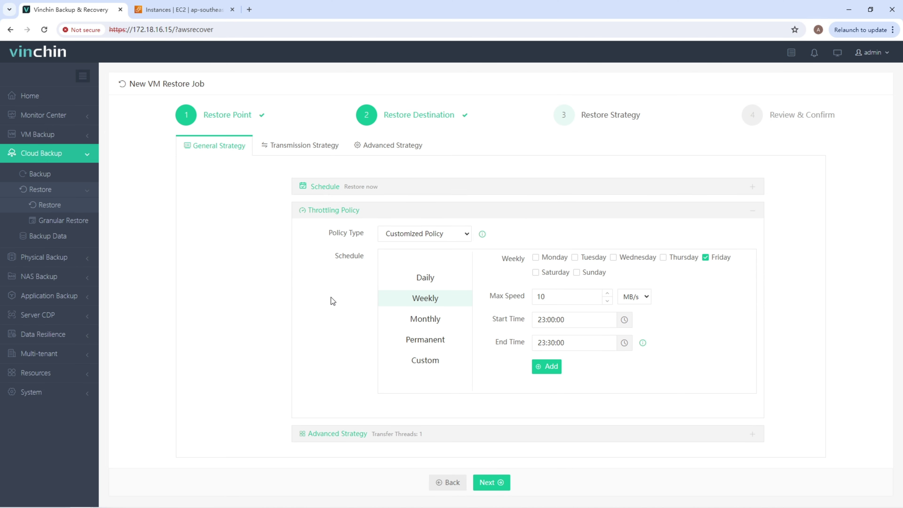
{"action": "left_click", "coordinate": [351, 437]}
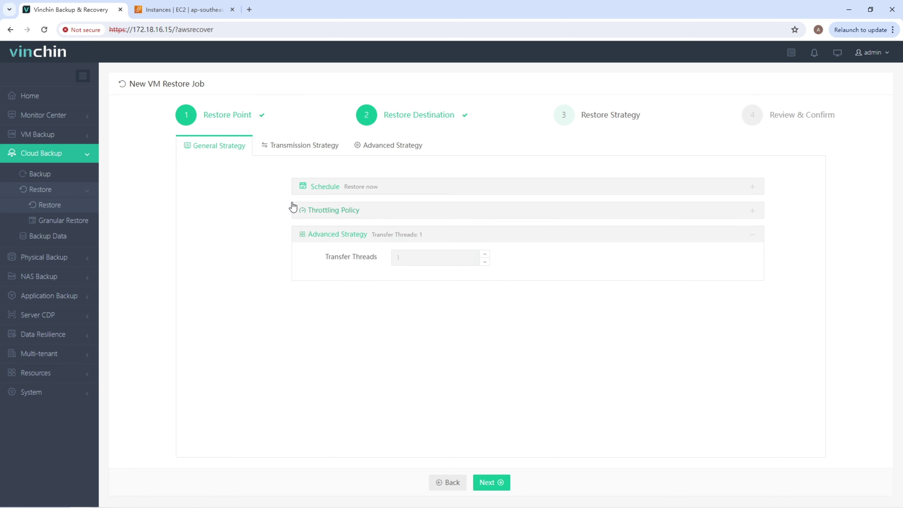
{"action": "left_click", "coordinate": [310, 149]}
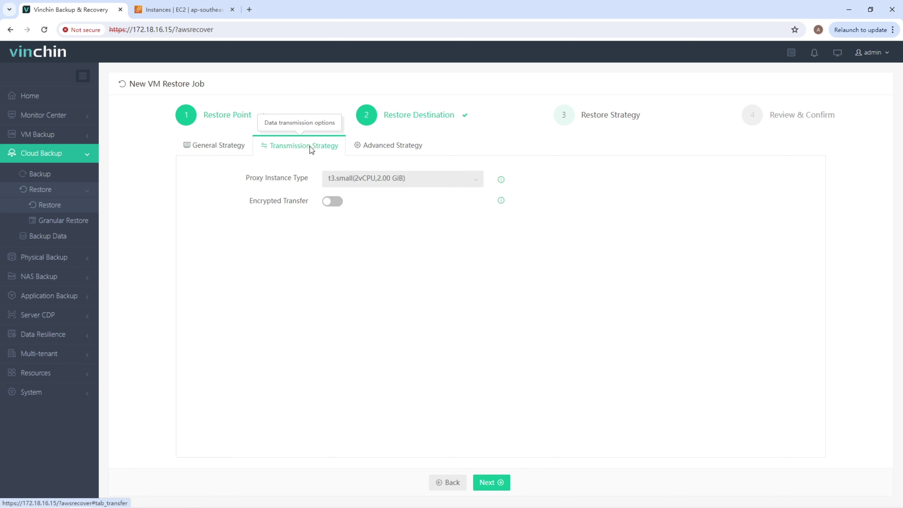
{"action": "left_click", "coordinate": [400, 151]}
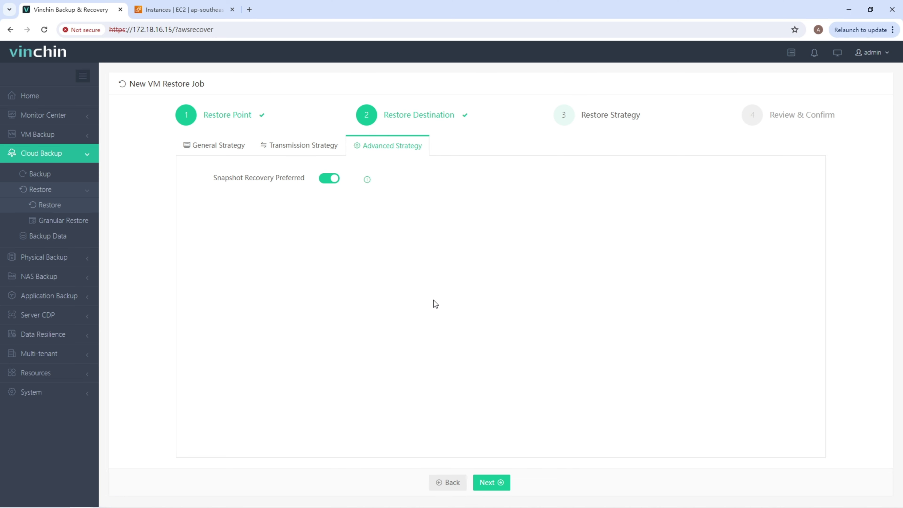
- Submit the restore job under the name AWS Restore1 and open its details
{"action": "left_click", "coordinate": [491, 482]}
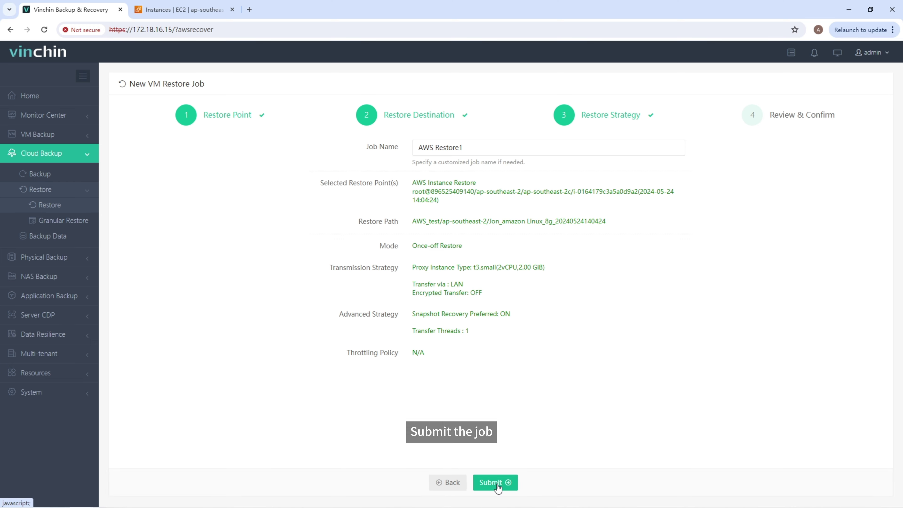
{"action": "left_click", "coordinate": [497, 486]}
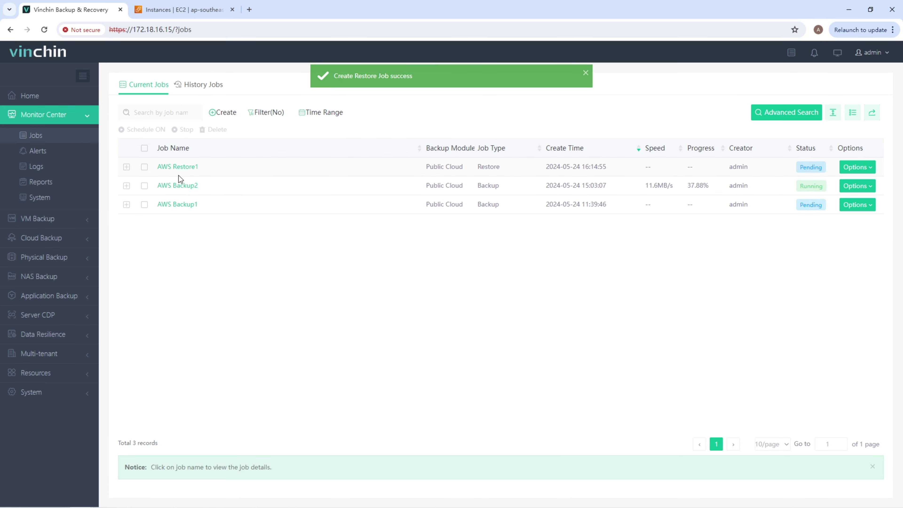
{"action": "left_click", "coordinate": [178, 167]}
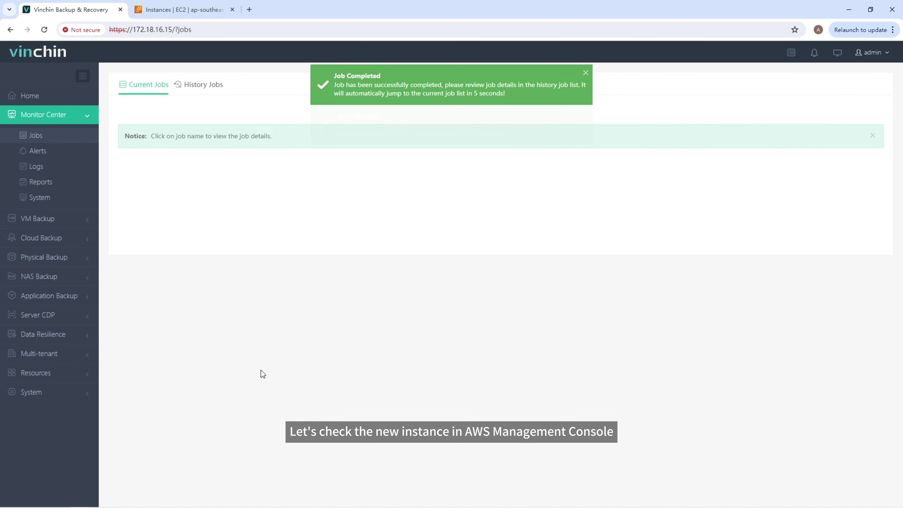
- Switch to the AWS EC2 console, reload the instance list and start the restored Amazon Linux instance
{"action": "left_click", "coordinate": [174, 10]}
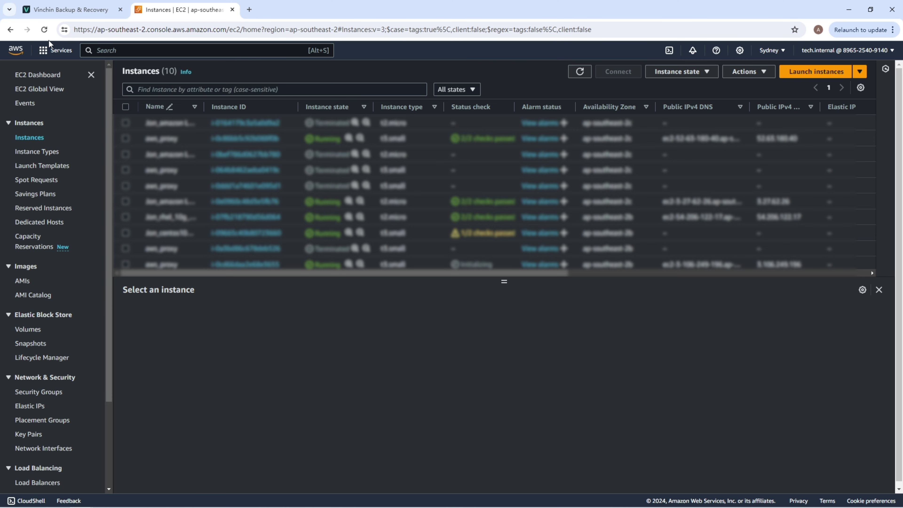
{"action": "left_click", "coordinate": [44, 29]}
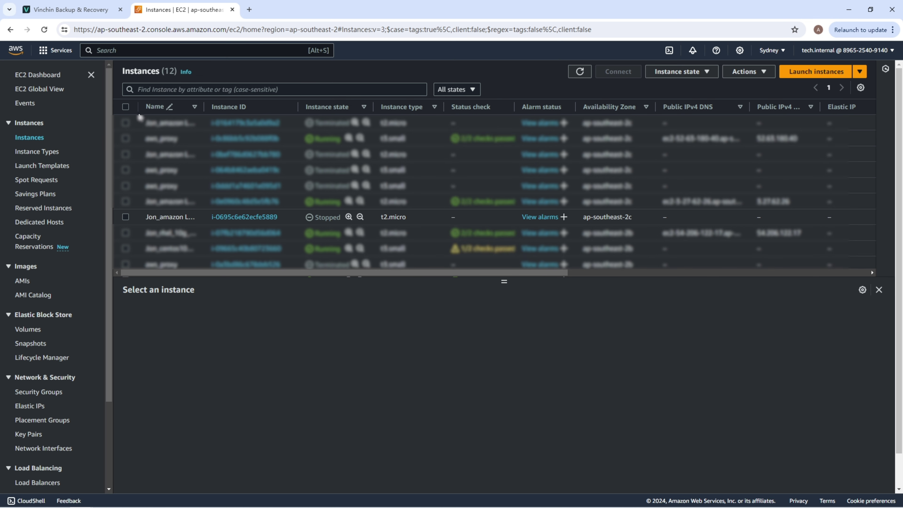
{"action": "left_click", "coordinate": [125, 217]}
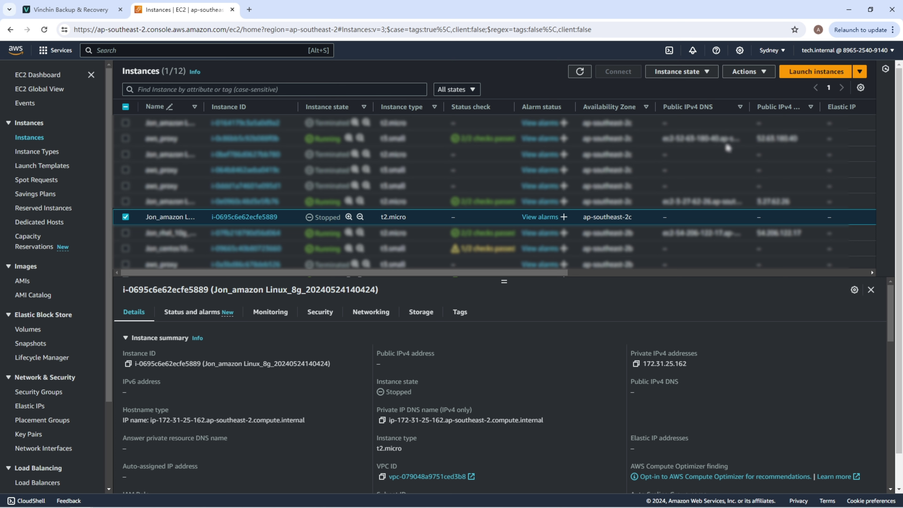
{"action": "left_click", "coordinate": [707, 73]}
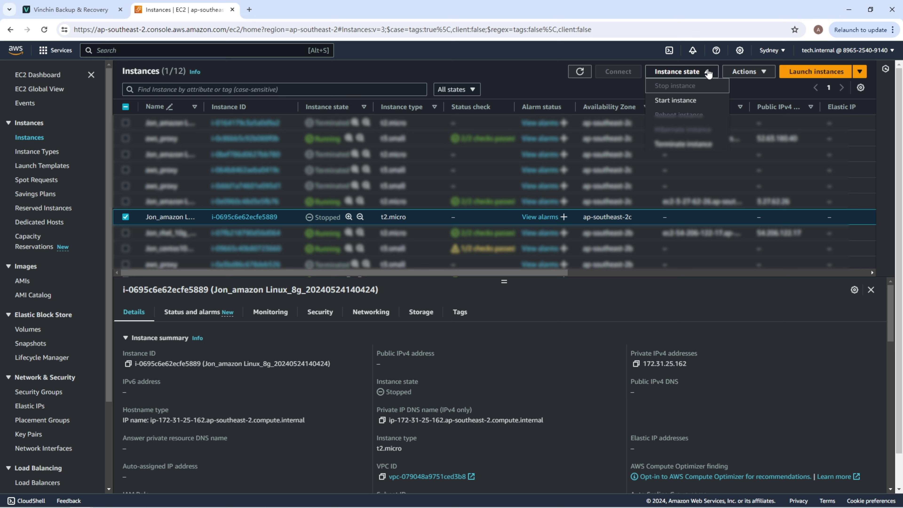
{"action": "left_click", "coordinate": [680, 99]}
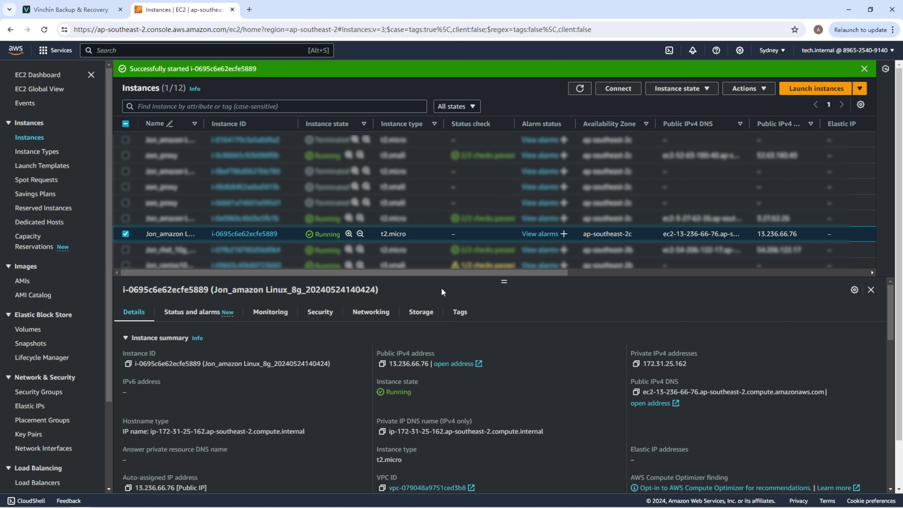
- Connect to the restored instance using EC2 Instance Connect with the username ec2-user
{"action": "left_click", "coordinate": [619, 88]}
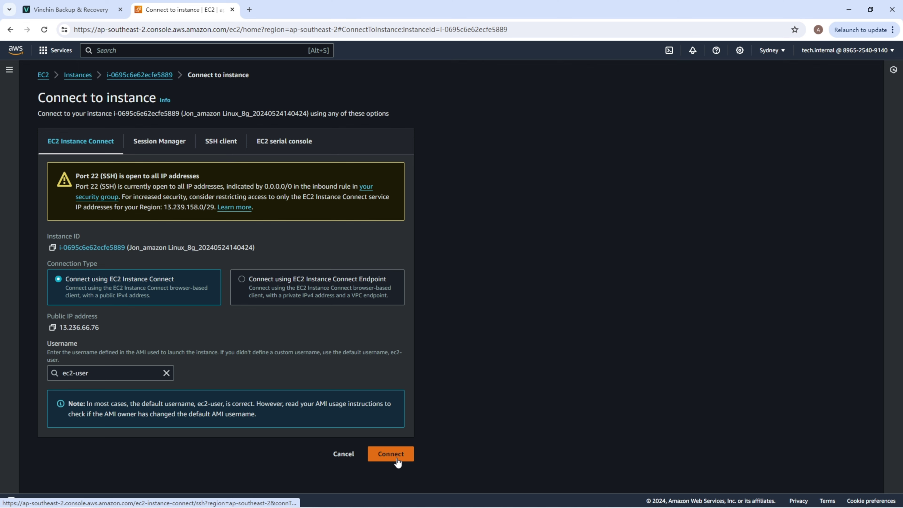
{"action": "left_click", "coordinate": [391, 454]}
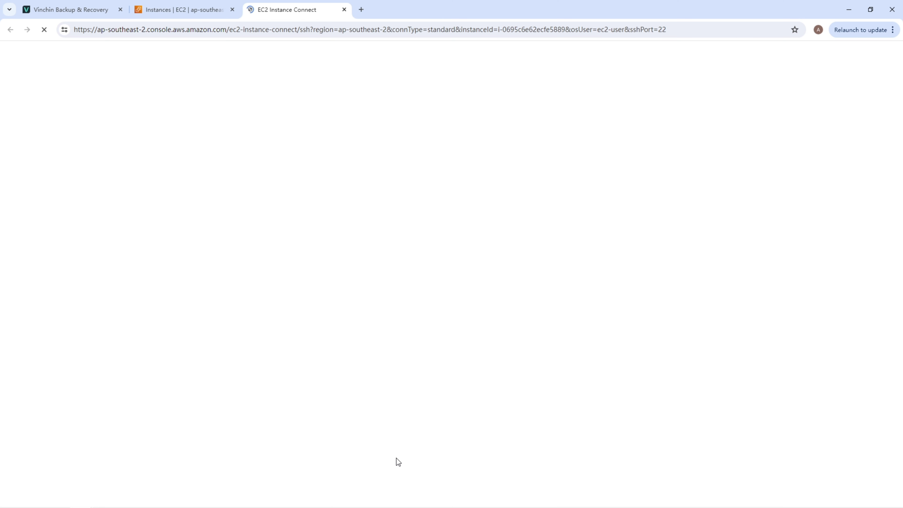